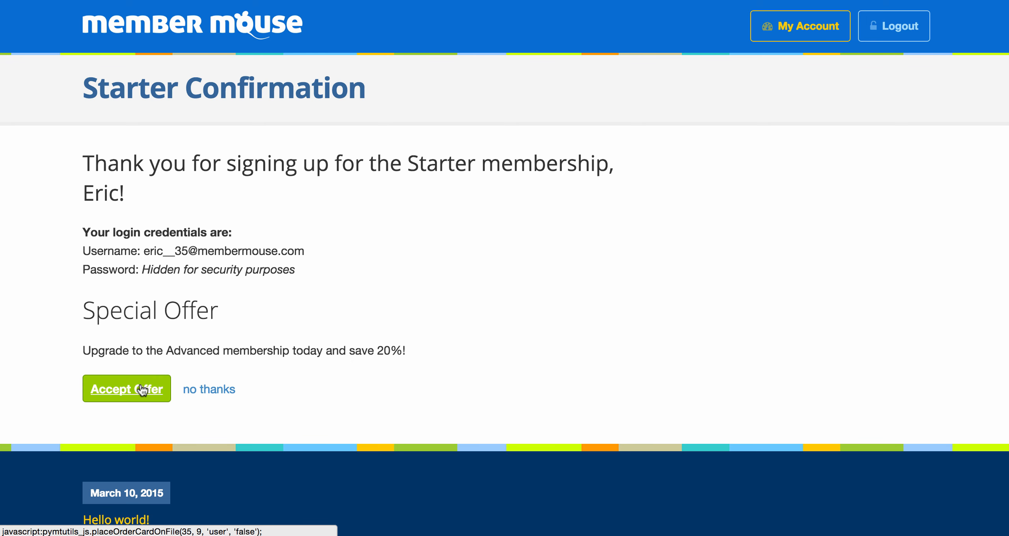
Accept the special offer to upgrade to the Advanced membership, read the confirmation message, and continue to the member homepage
{"action": "left_click", "coordinate": [141, 390]}
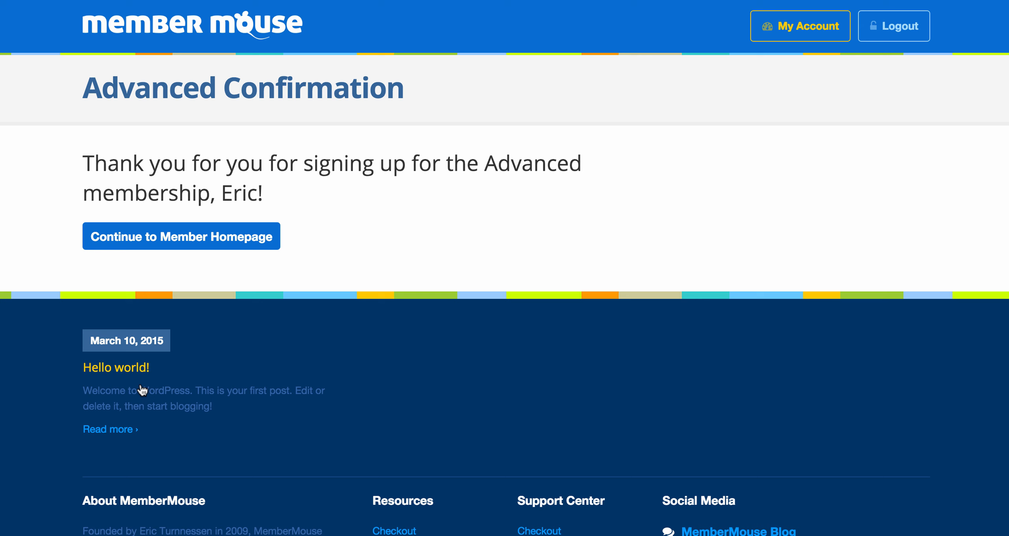
{"action": "left_click_drag", "start_coordinate": [263, 194], "coordinate": [207, 170]}
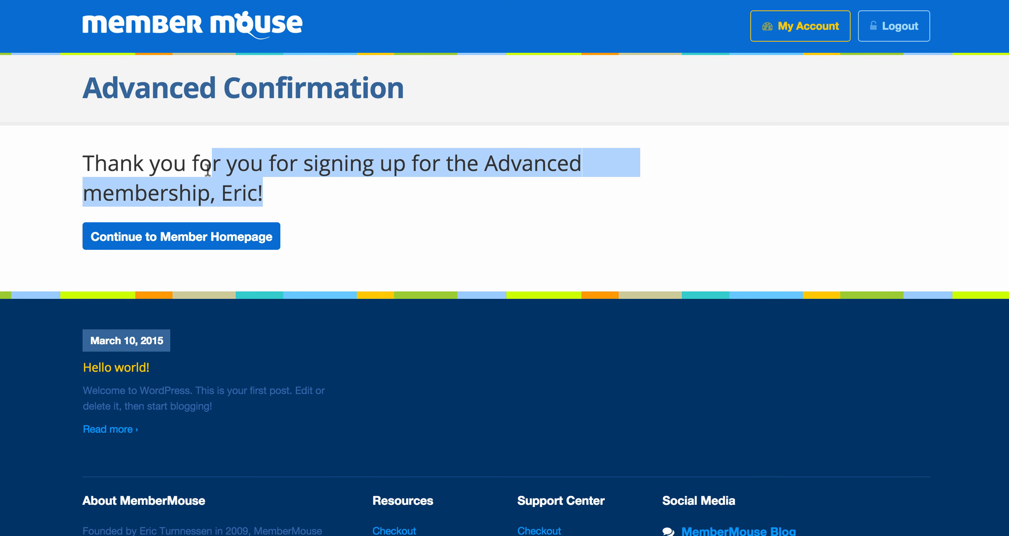
{"action": "left_click", "coordinate": [99, 161]}
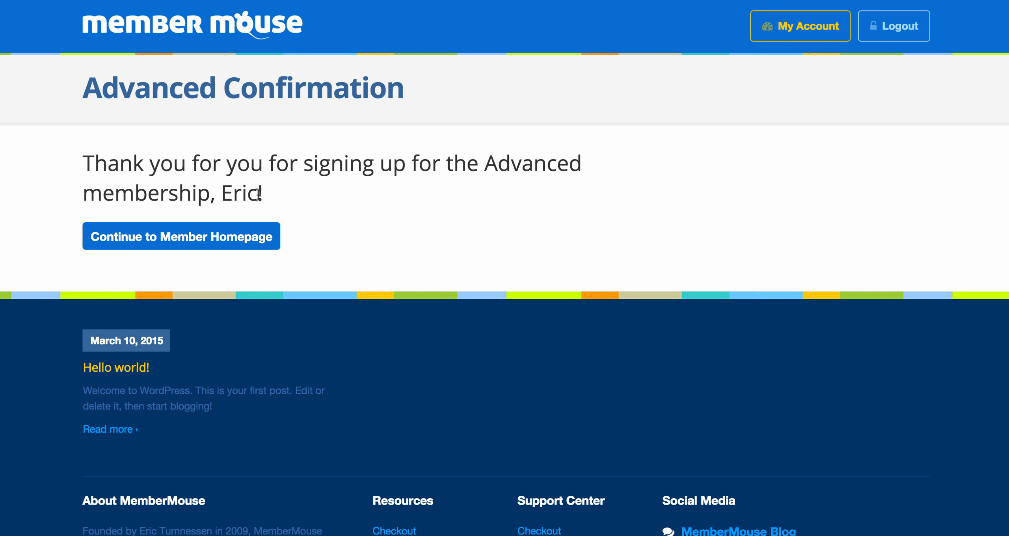
{"action": "left_click", "coordinate": [238, 239]}
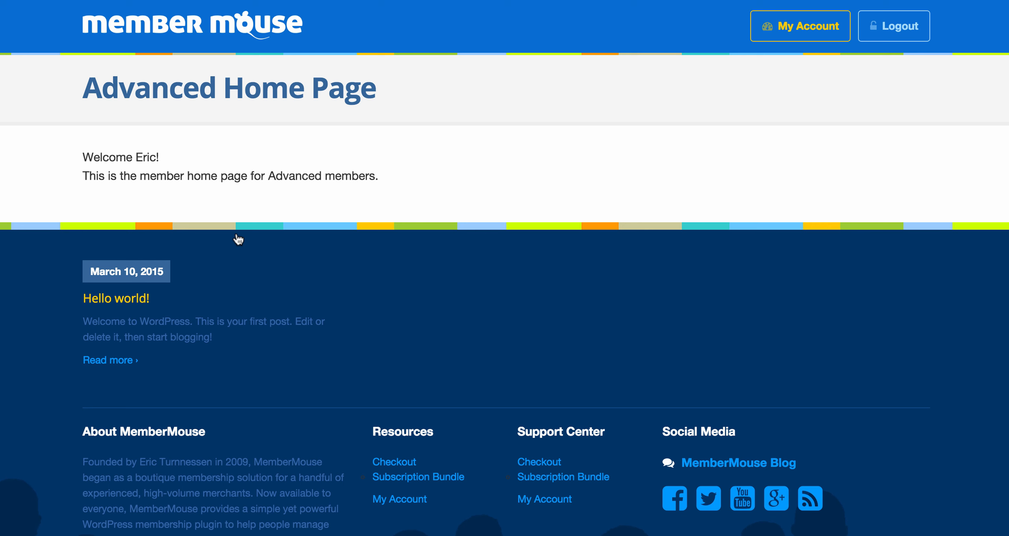
Open the My Account page and review its account details, addresses, subscriptions and order history
{"action": "left_click", "coordinate": [796, 32]}
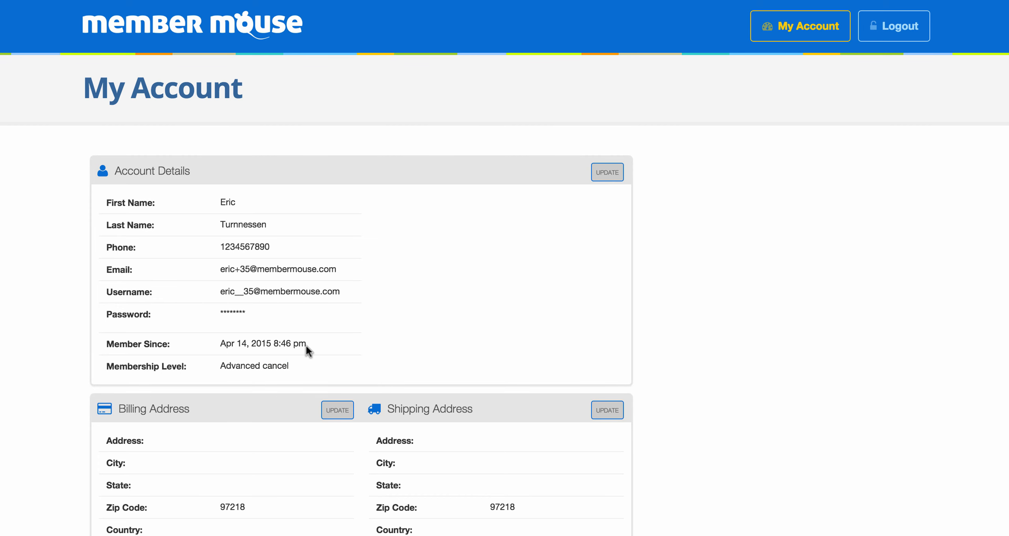
{"action": "scroll", "coordinate": [306, 347], "scroll_direction": "down", "scroll_amount": 1}
{"action": "scroll", "coordinate": [306, 346], "scroll_direction": "down", "scroll_amount": 5}
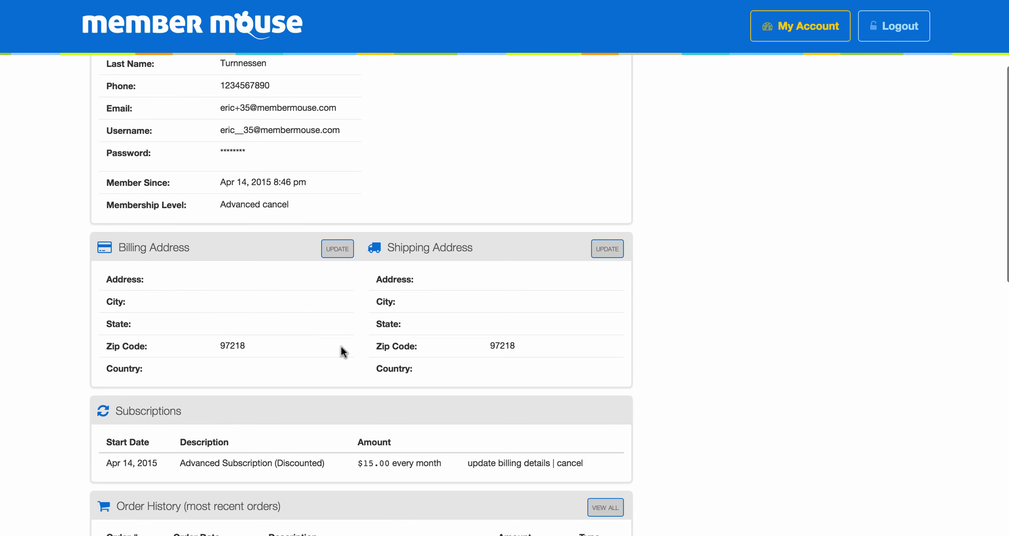
{"action": "scroll", "coordinate": [466, 342], "scroll_direction": "down", "scroll_amount": 2}
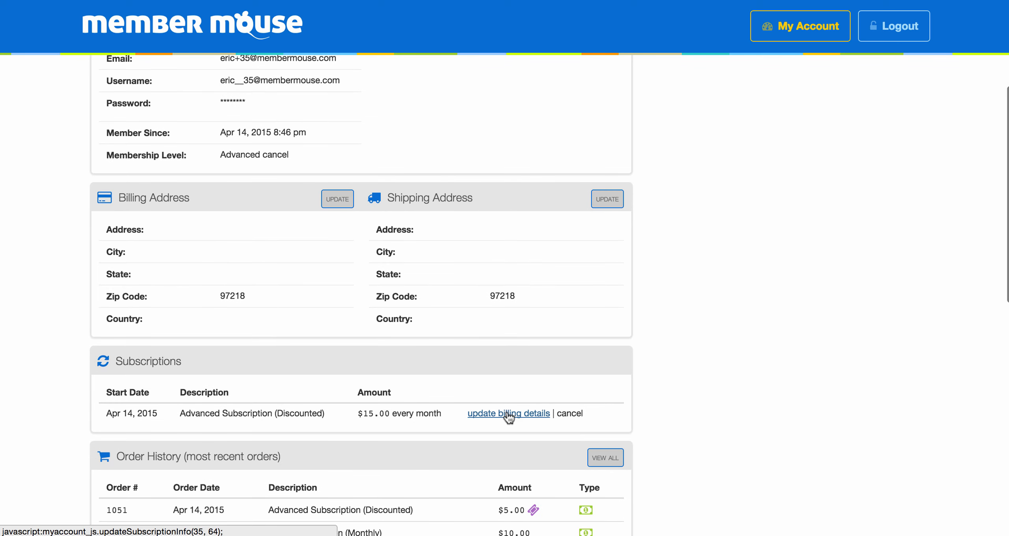
{"action": "scroll", "coordinate": [528, 417], "scroll_direction": "down", "scroll_amount": 5}
{"action": "scroll", "coordinate": [506, 373], "scroll_direction": "up", "scroll_amount": 10}
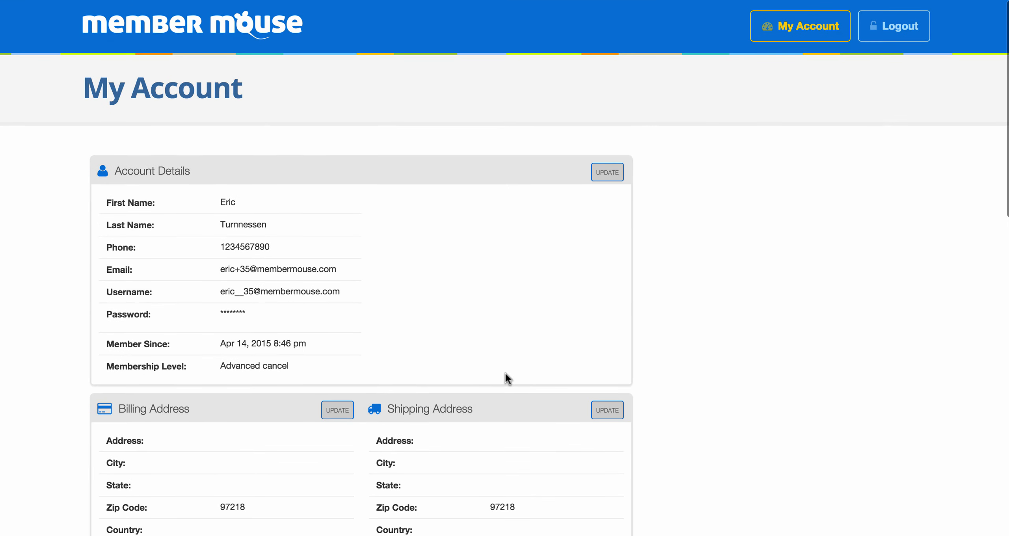
Start cancelling the Advanced membership and accept the alternative offer to switch to the Starter plan at $10/month
{"action": "left_click", "coordinate": [281, 369]}
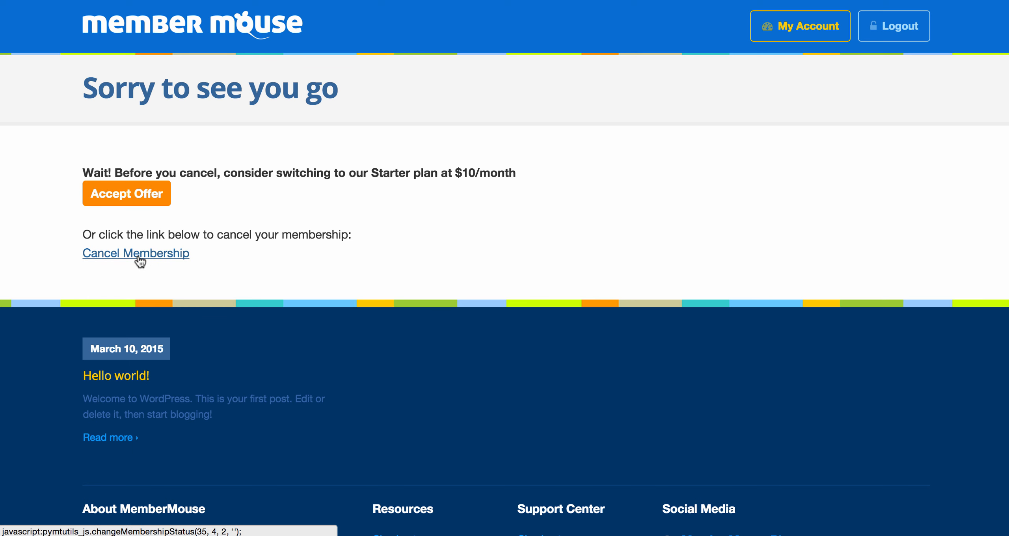
{"action": "left_click", "coordinate": [139, 206]}
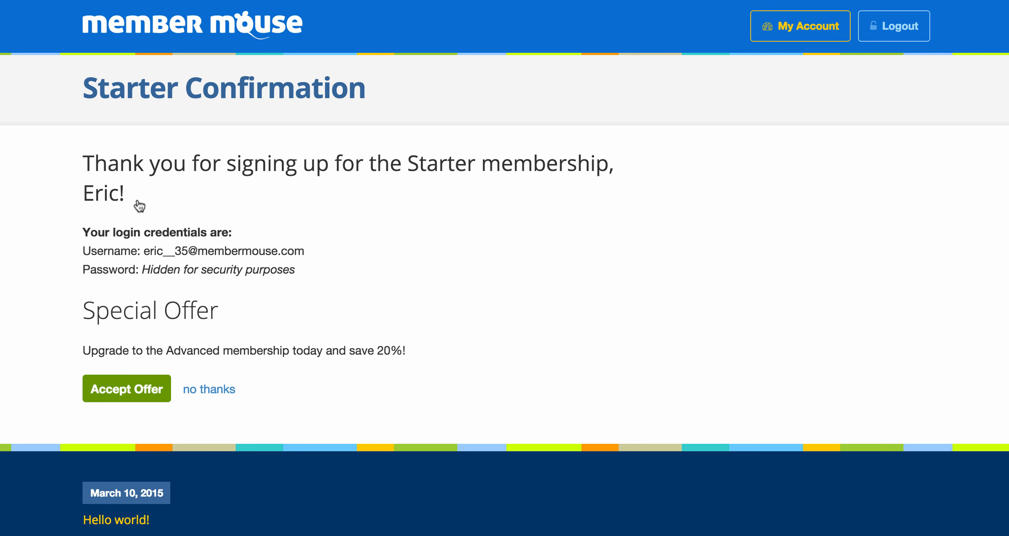
Log out of the member account and log back in with the member's username and account password
{"action": "left_click", "coordinate": [890, 31]}
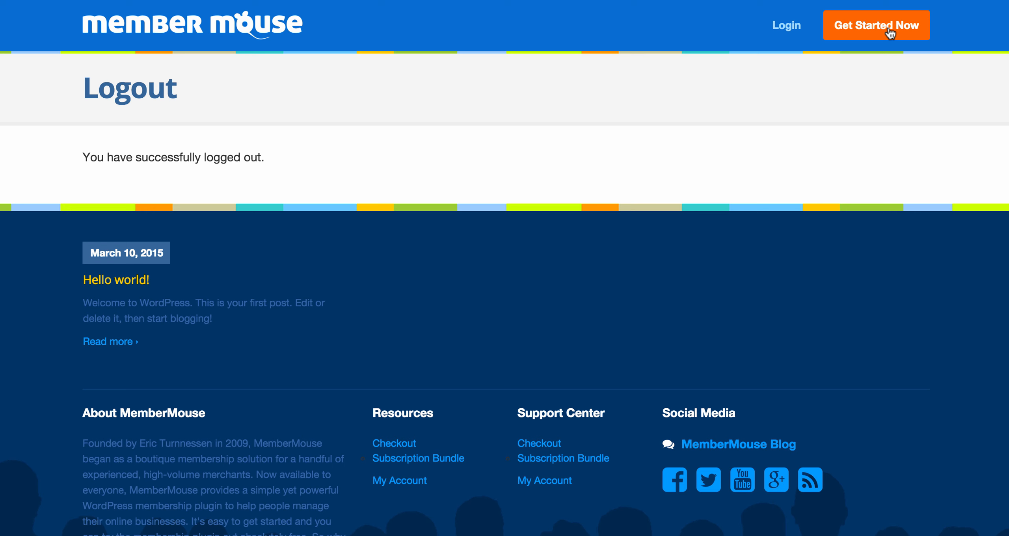
{"action": "left_click", "coordinate": [793, 32]}
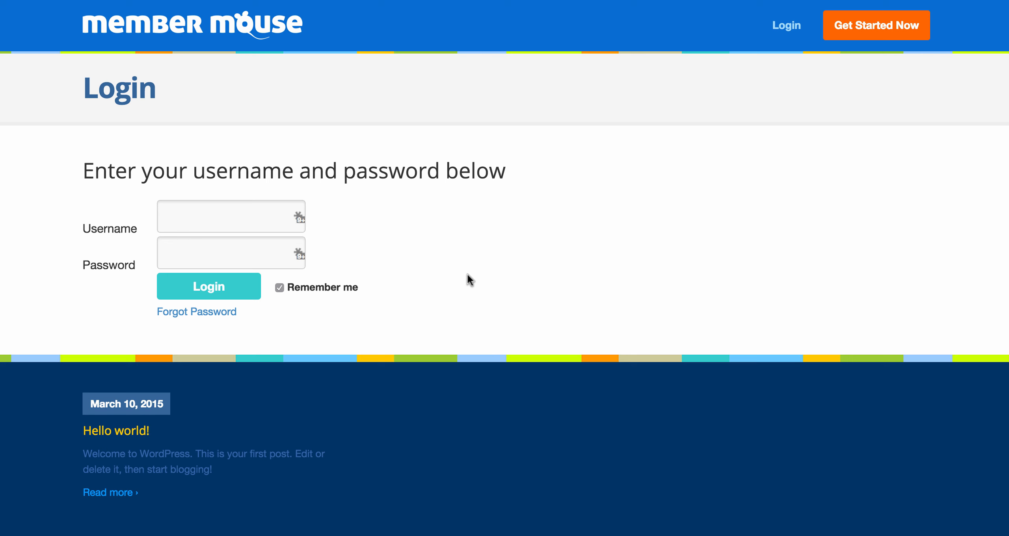
{"action": "left_click", "coordinate": [259, 218]}
{"action": "key", "text": "super+v"}
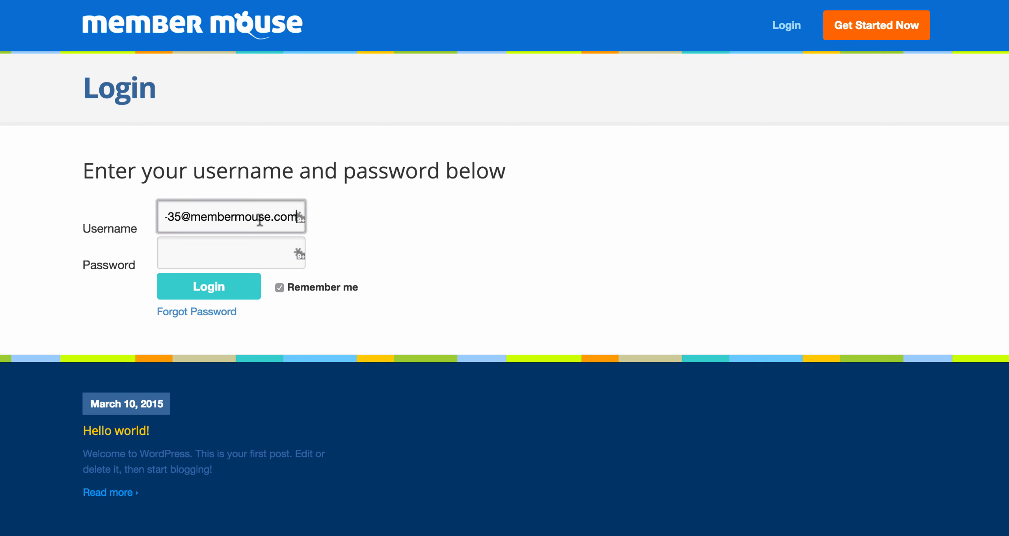
{"action": "key", "text": "BackSpace"}
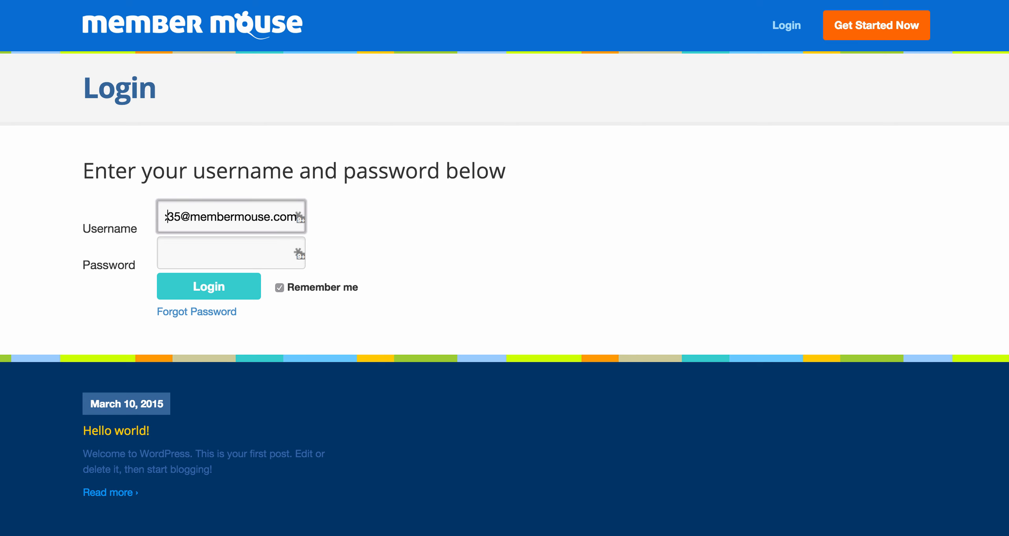
{"action": "type", "text": "__"}
{"action": "key", "text": "Tab"}
{"action": "type", "text": "••••••"}
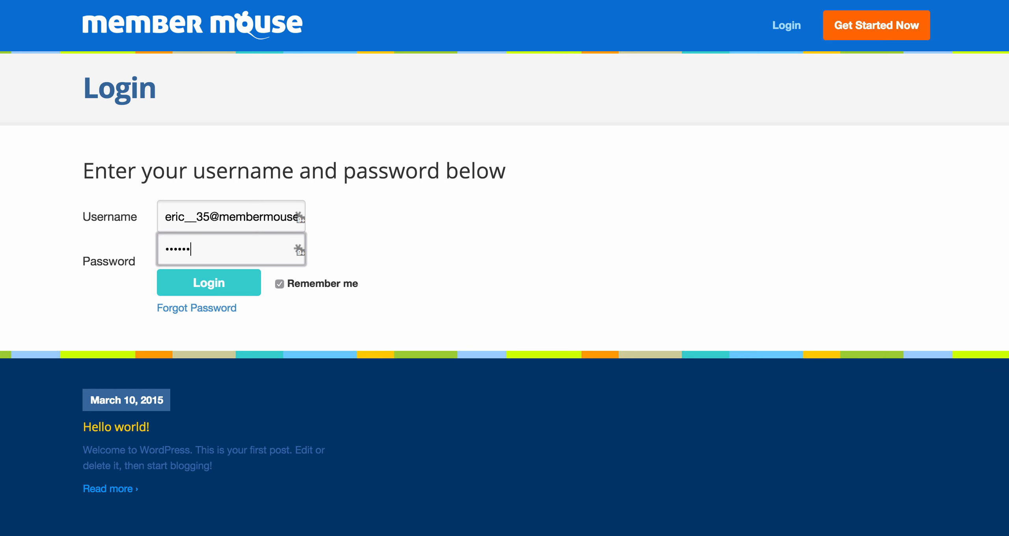
{"action": "key", "text": "Return"}
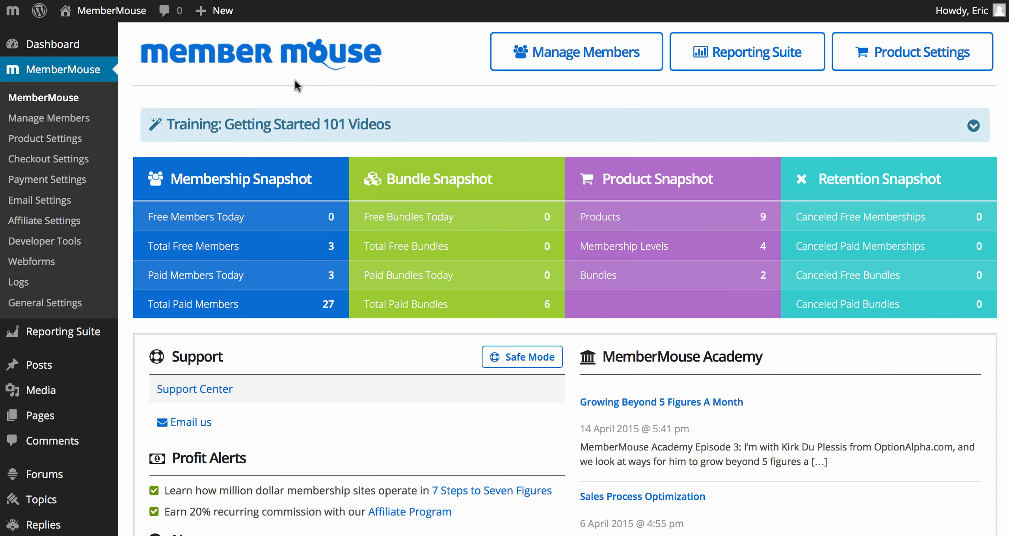
Open the list of WordPress pages and filter it to show only MM Core Pages
{"action": "left_click", "coordinate": [59, 420]}
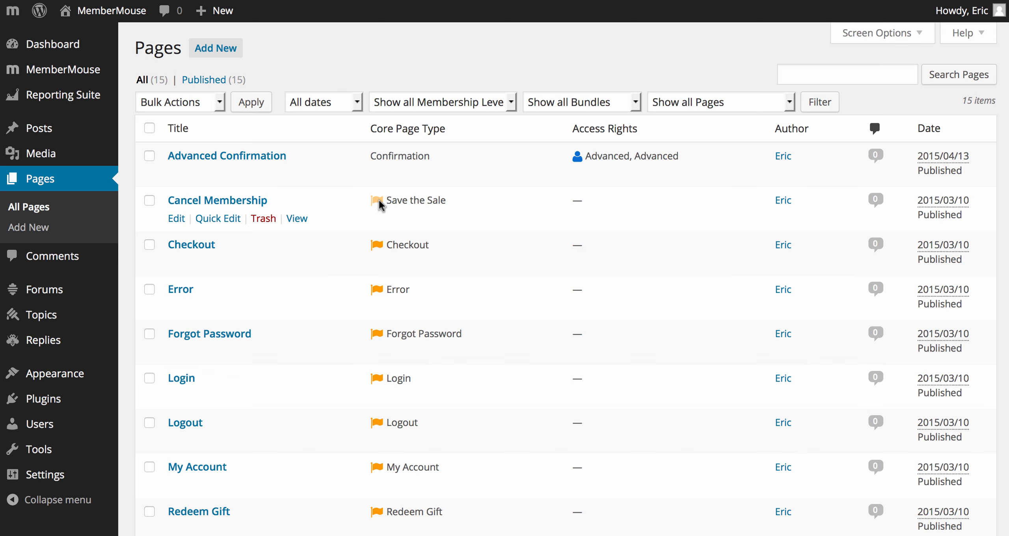
{"action": "left_click", "coordinate": [681, 102]}
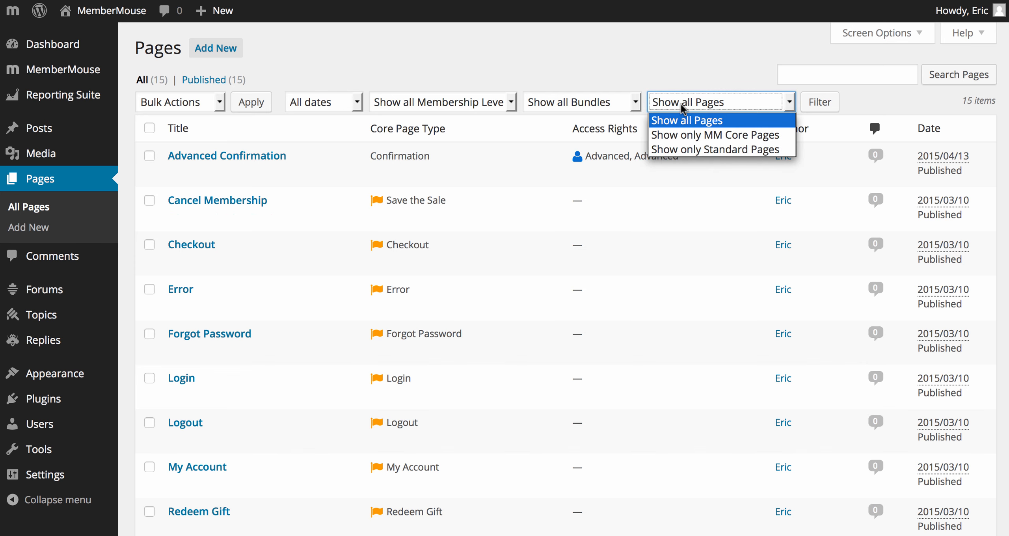
{"action": "left_click", "coordinate": [684, 136]}
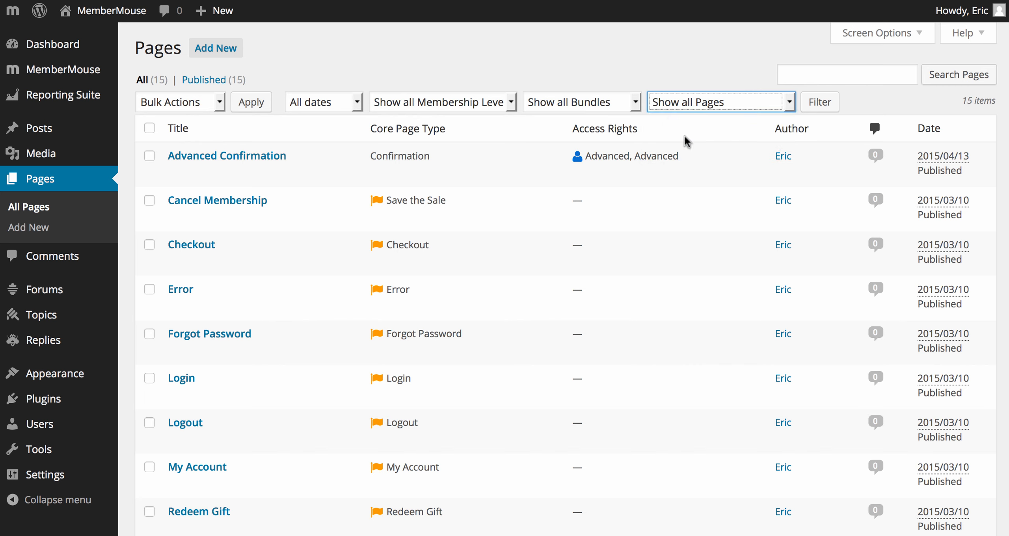
{"action": "left_click", "coordinate": [812, 106]}
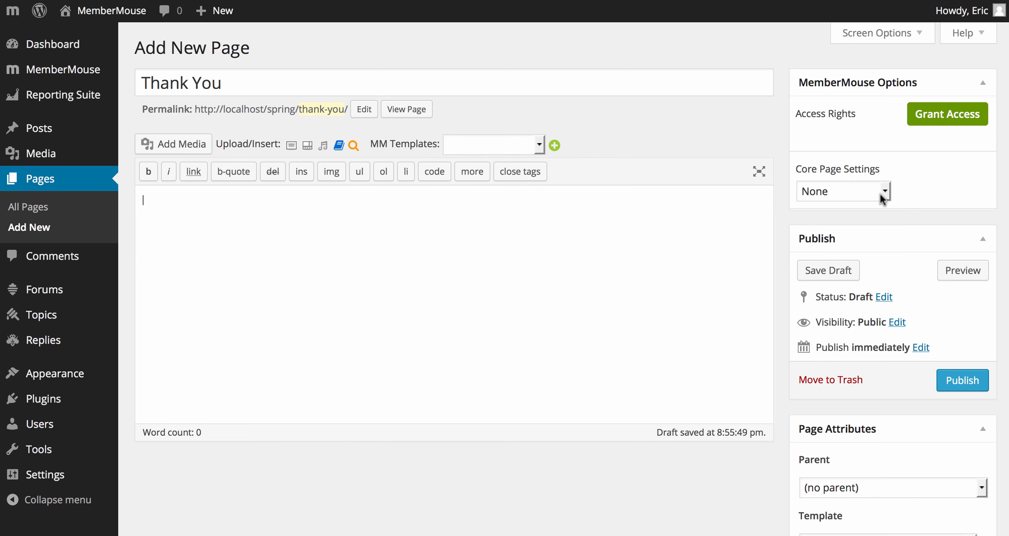
Set the Thank You page's core page type to Confirmation for Paid purchases and assign it to the Subscription Bundle product
{"action": "left_click", "coordinate": [884, 191]}
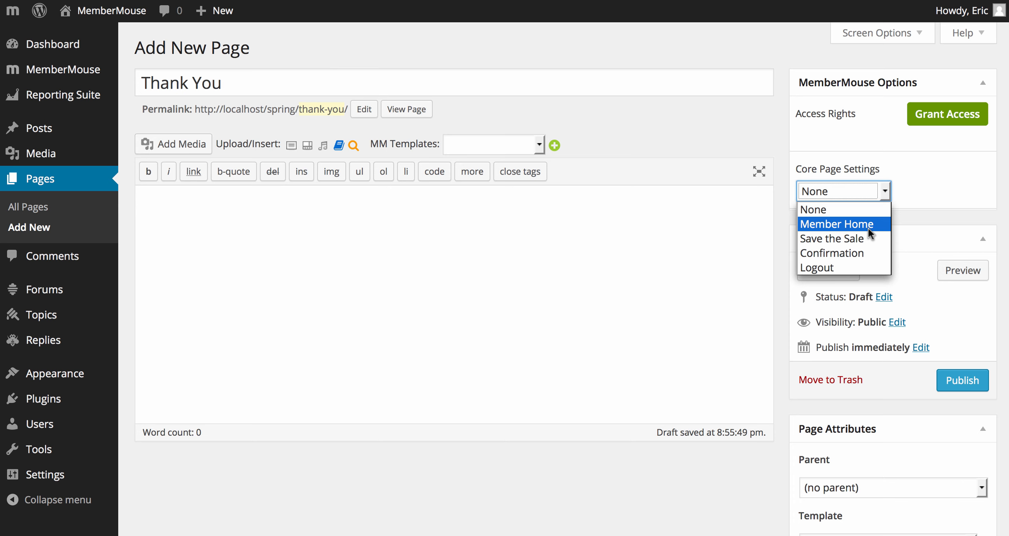
{"action": "left_click", "coordinate": [860, 252]}
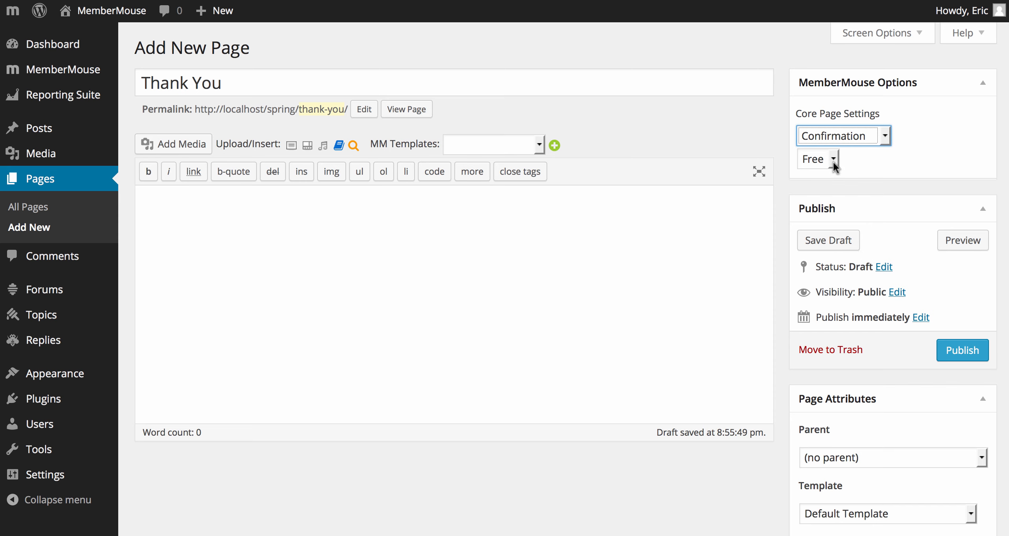
{"action": "left_click", "coordinate": [833, 160]}
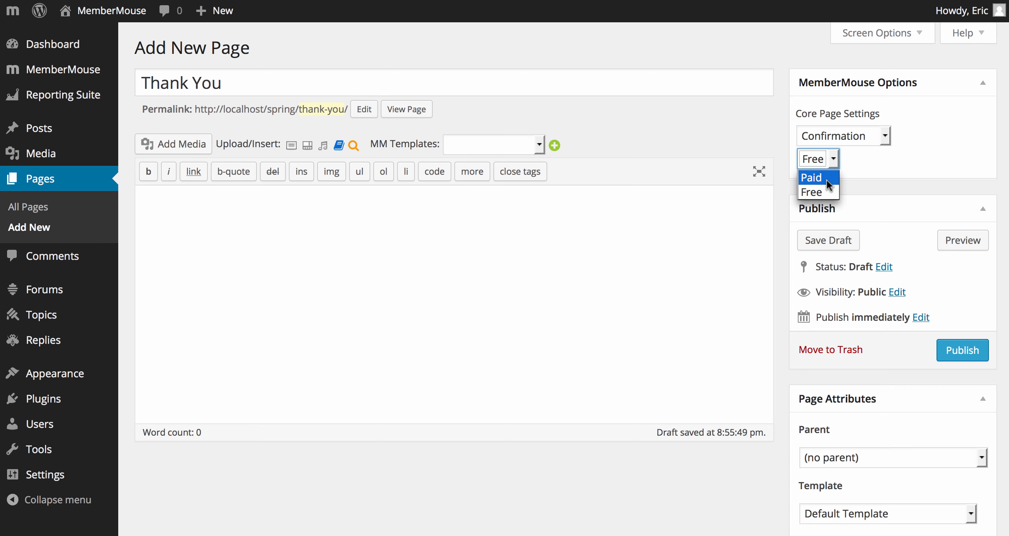
{"action": "left_click", "coordinate": [826, 180]}
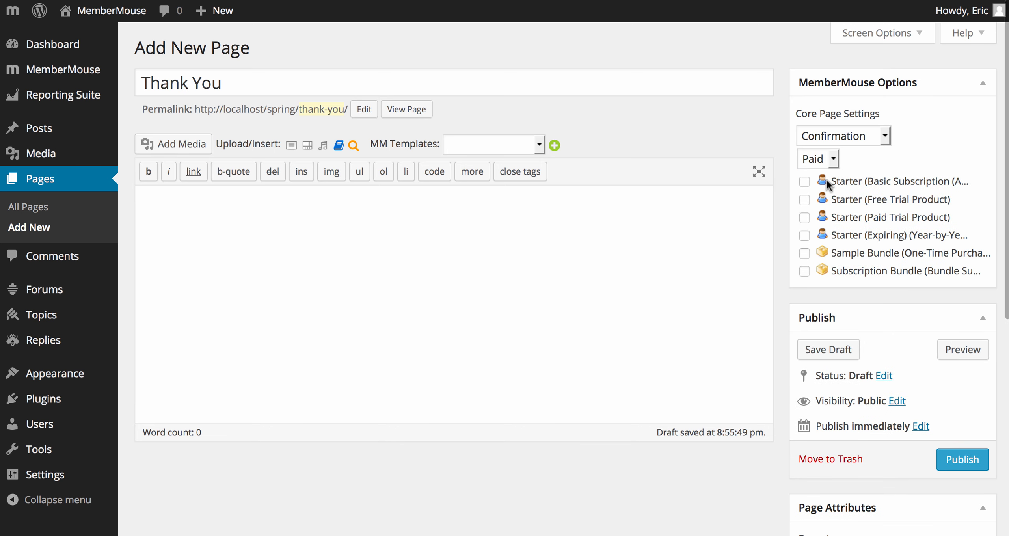
{"action": "left_click", "coordinate": [804, 271]}
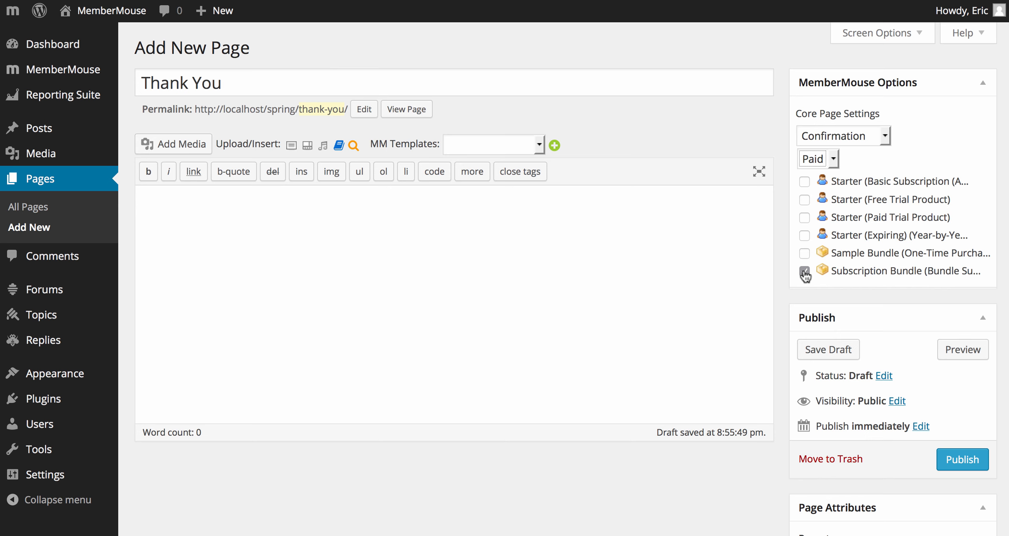
Insert the Confirmation MM template into the Thank You page's content
{"action": "left_click", "coordinate": [538, 147]}
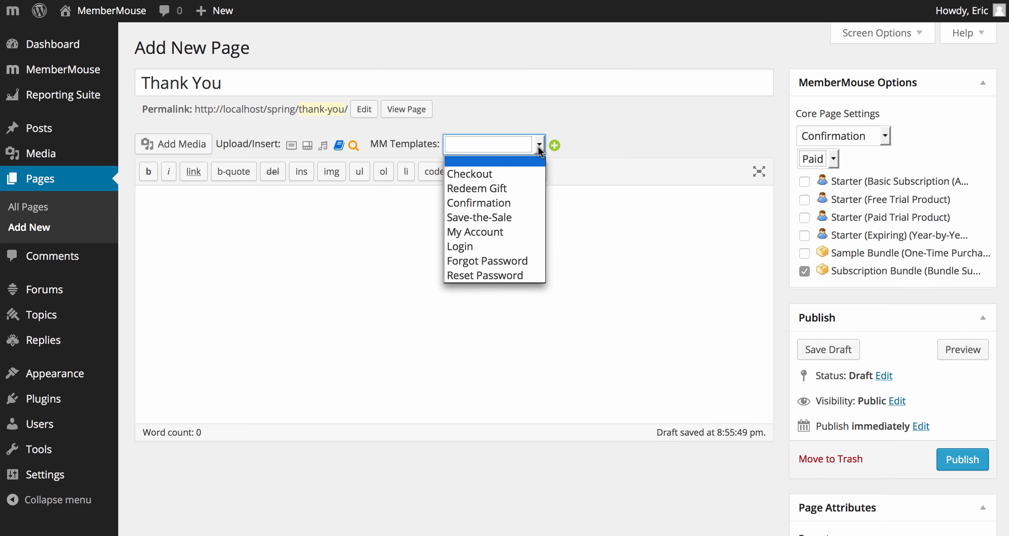
{"action": "left_click", "coordinate": [504, 203]}
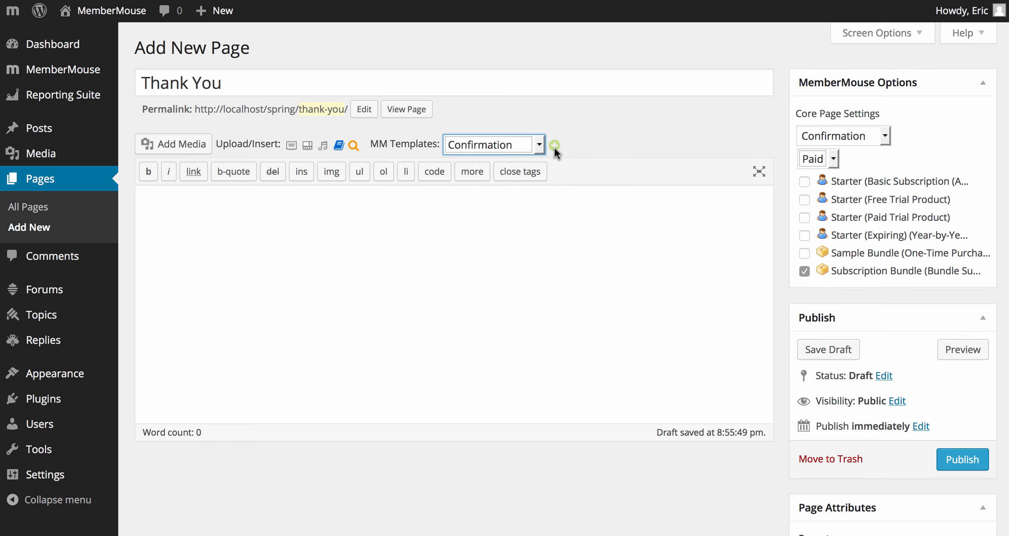
{"action": "left_click", "coordinate": [554, 146]}
{"action": "left_click", "coordinate": [588, 229]}
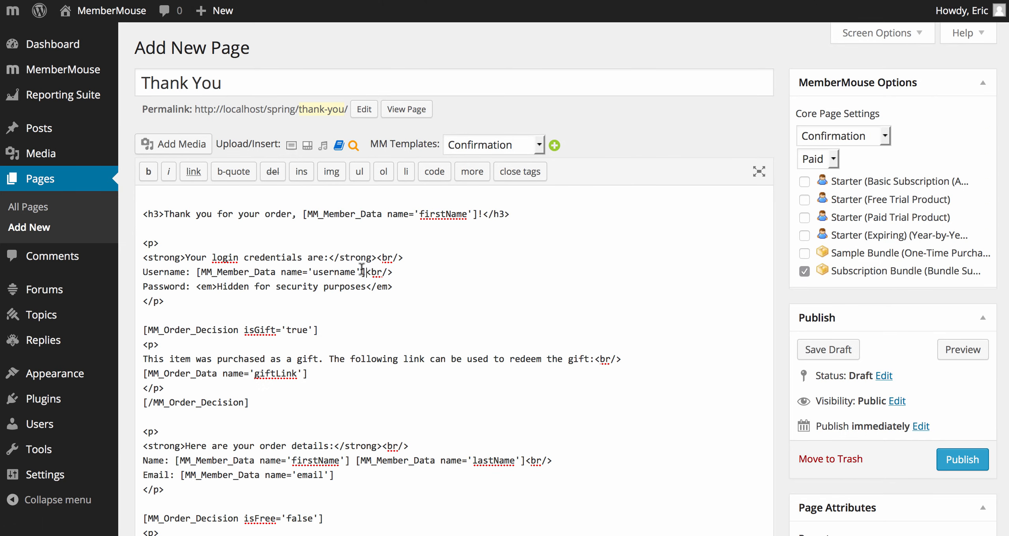
Examine the inserted template's shortcodes for the username, order totals, and billing and shipping addresses
{"action": "left_click_drag", "start_coordinate": [366, 272], "coordinate": [196, 272]}
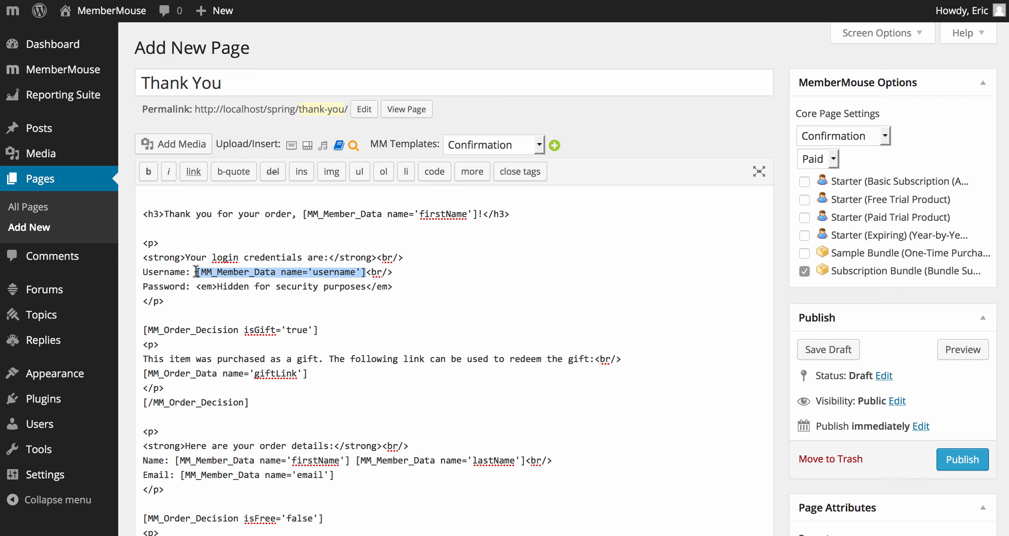
{"action": "left_click_drag", "start_coordinate": [194, 272], "coordinate": [366, 271]}
{"action": "scroll", "coordinate": [367, 272], "scroll_direction": "down", "scroll_amount": 2}
{"action": "scroll", "coordinate": [367, 272], "scroll_direction": "down", "scroll_amount": 5}
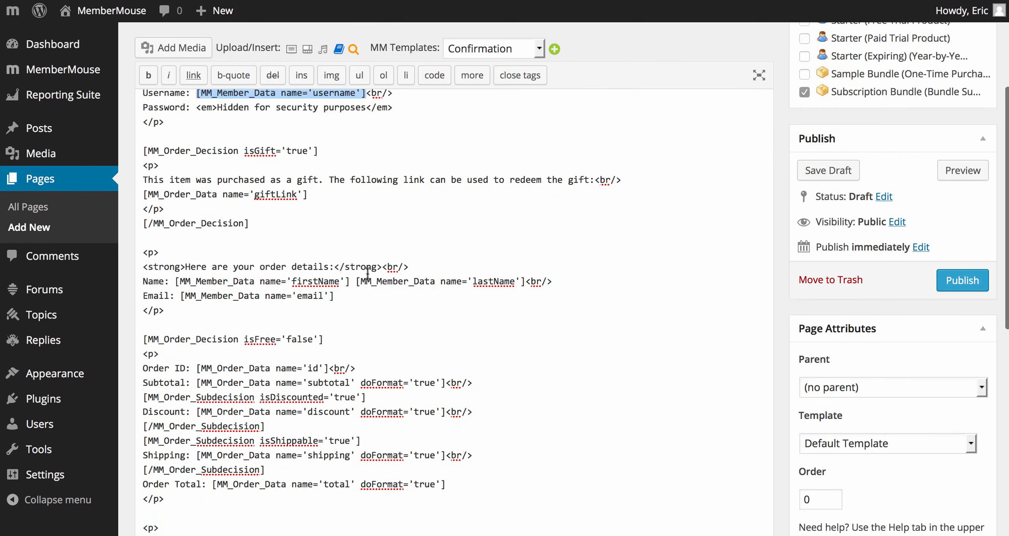
{"action": "left_click_drag", "start_coordinate": [196, 313], "coordinate": [265, 412]}
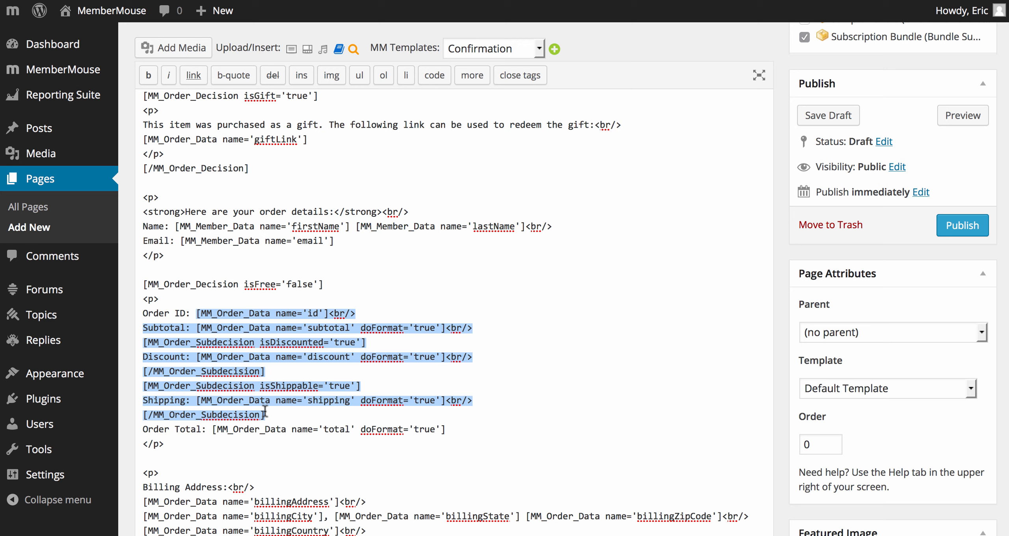
{"action": "scroll", "coordinate": [295, 434], "scroll_direction": "down", "scroll_amount": 3}
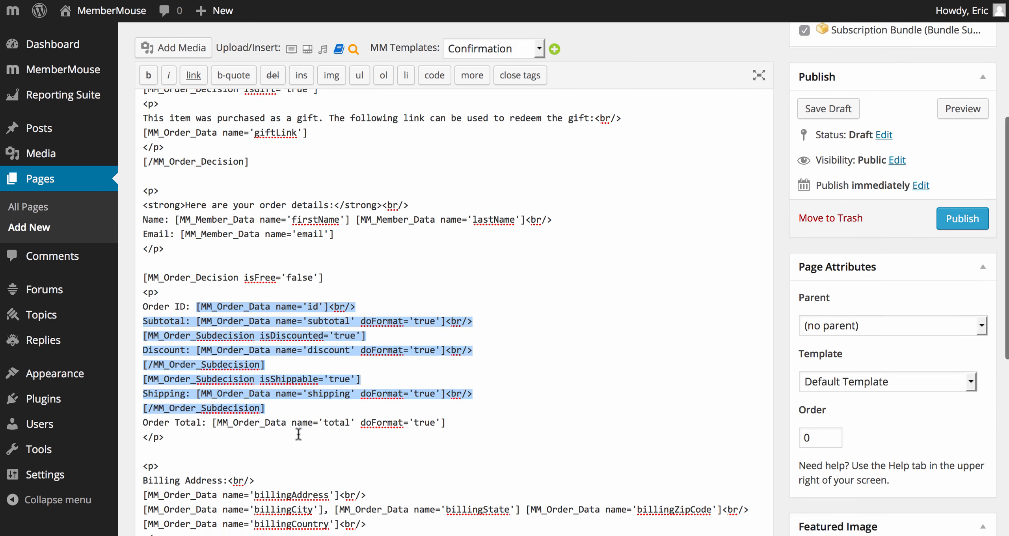
{"action": "left_click", "coordinate": [329, 433]}
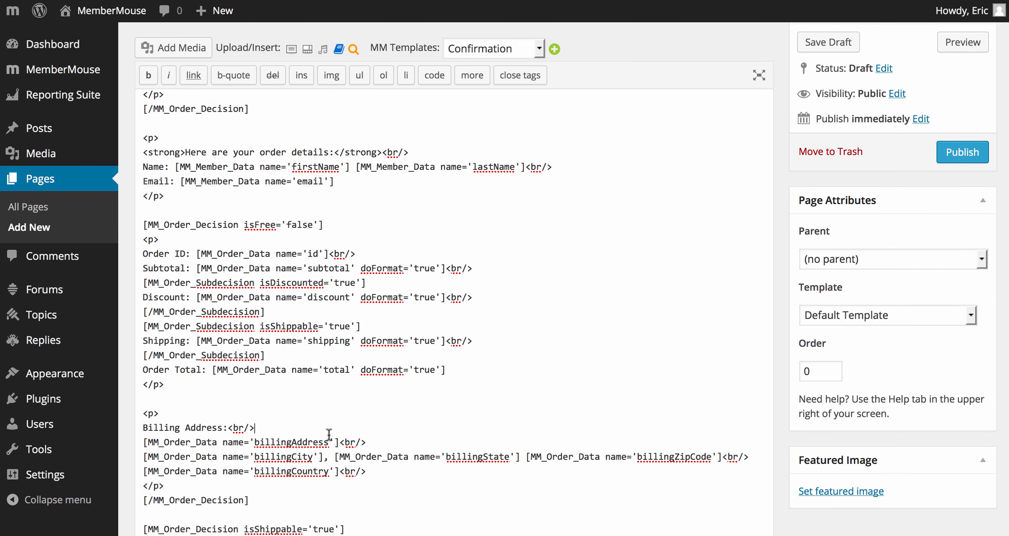
{"action": "scroll", "coordinate": [329, 435], "scroll_direction": "down", "scroll_amount": 8}
{"action": "left_click_drag", "start_coordinate": [252, 451], "coordinate": [168, 198]}
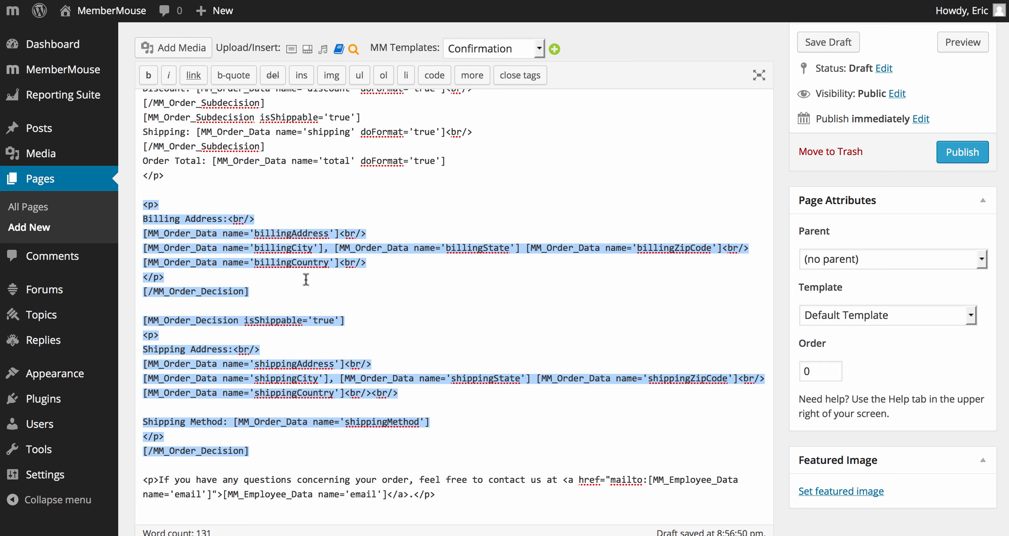
{"action": "left_click", "coordinate": [288, 426]}
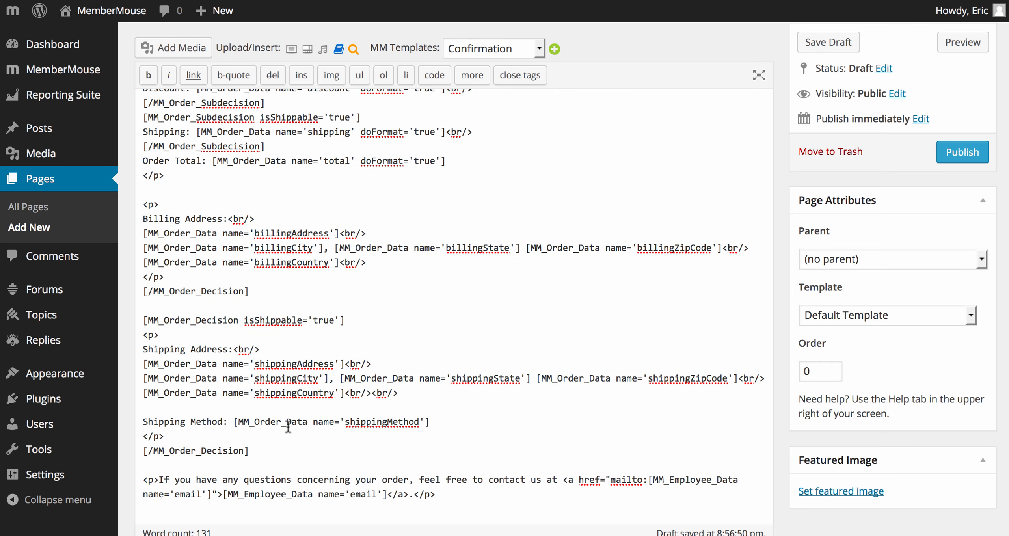
Publish the Thank You confirmation page
{"action": "scroll", "coordinate": [288, 425], "scroll_direction": "up", "scroll_amount": 15}
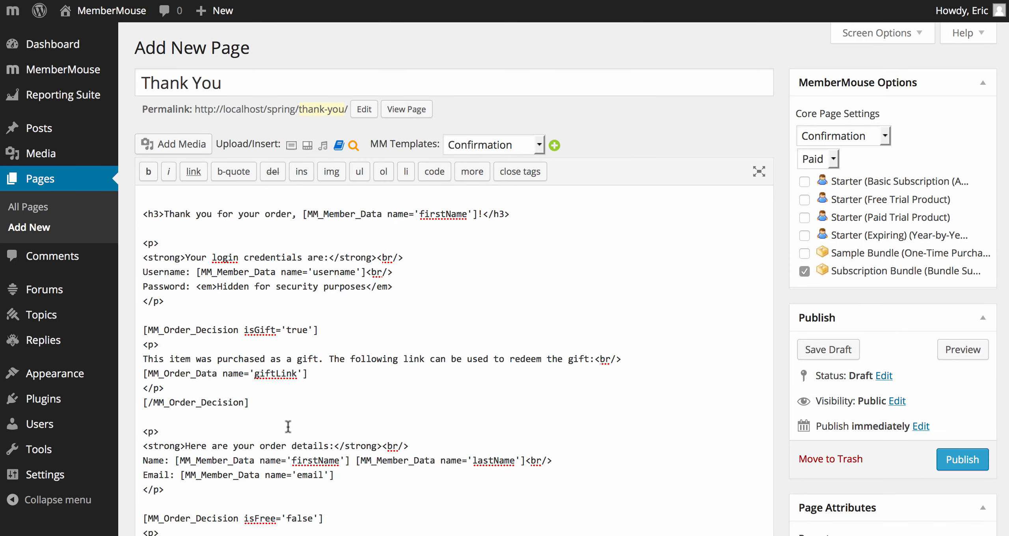
{"action": "left_click", "coordinate": [958, 457]}
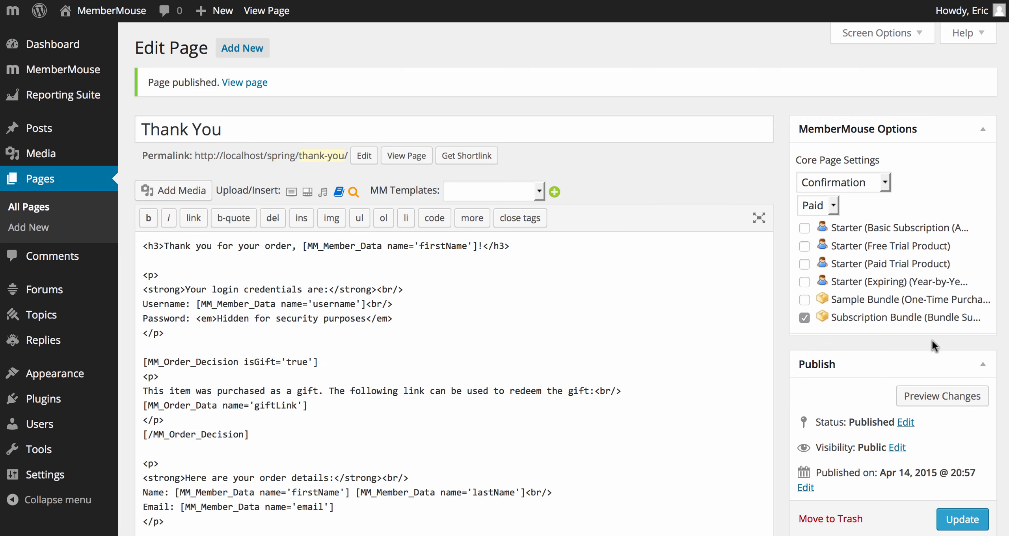
Add a page titled "Advanced Member Homepage" and make it the Member Home core page for the Advanced membership
{"action": "left_click", "coordinate": [242, 48]}
{"action": "type", "text": "Advanced Member Homepage"}
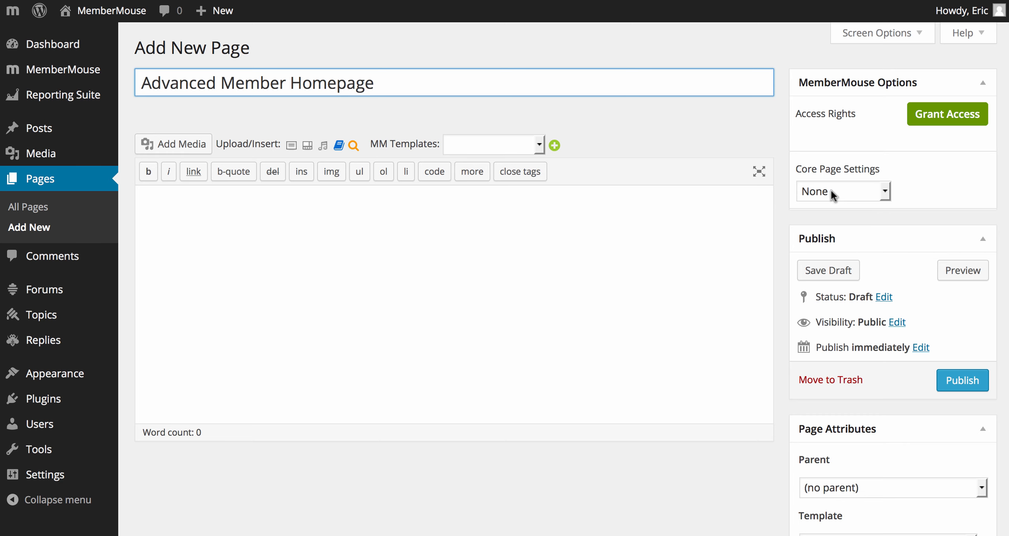
{"action": "left_click", "coordinate": [831, 190]}
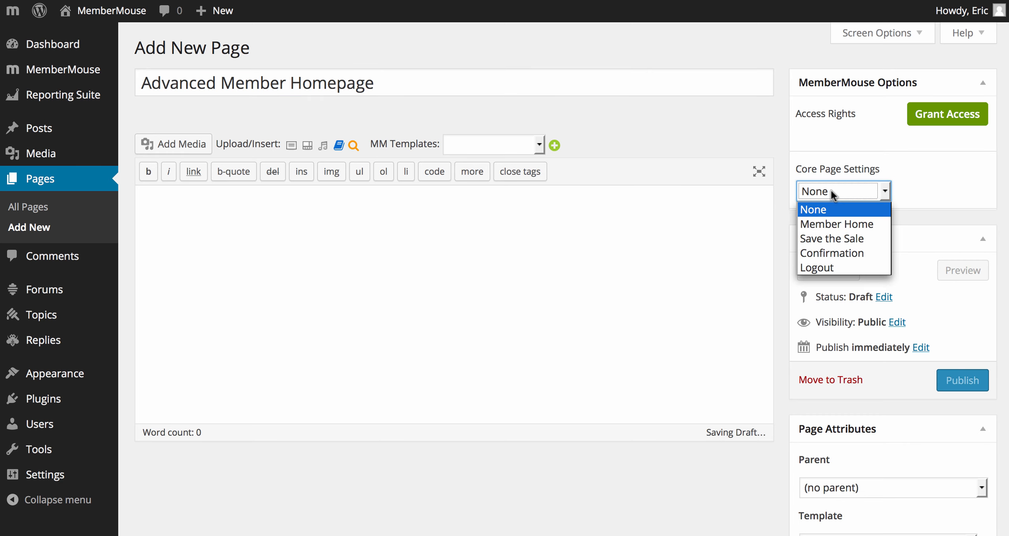
{"action": "left_click", "coordinate": [881, 225]}
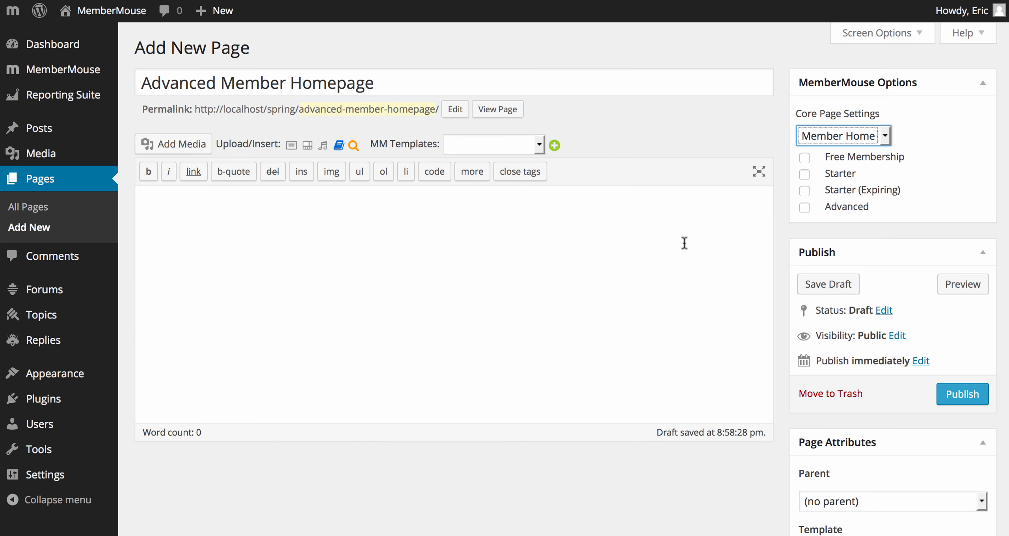
{"action": "left_click", "coordinate": [804, 208]}
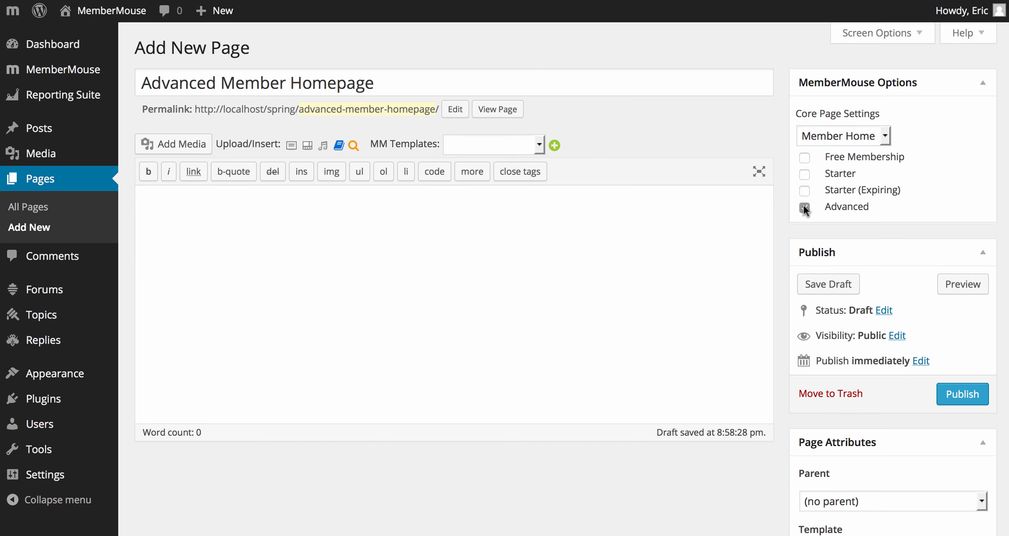
Enter "This is the content for the advanced members." as the Advanced Member Homepage's content and publish the page
{"action": "left_click", "coordinate": [570, 241]}
{"action": "type", "text": "This is the content for the advanced members."}
{"action": "left_click", "coordinate": [973, 394]}
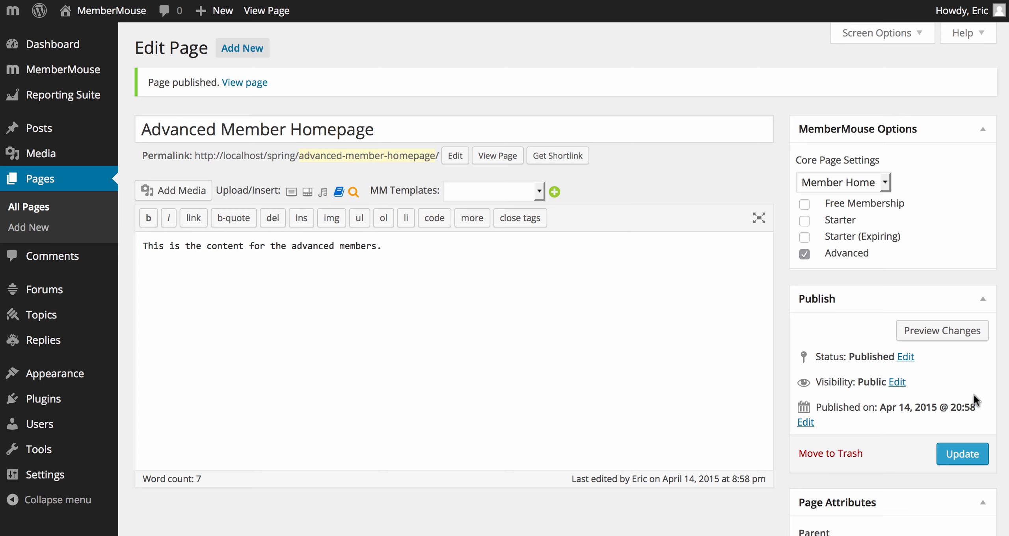
Switch to the member-side site, log the Starter member out, and open the Starter Plan checkout page
{"action": "key", "text": "super+Tab"}
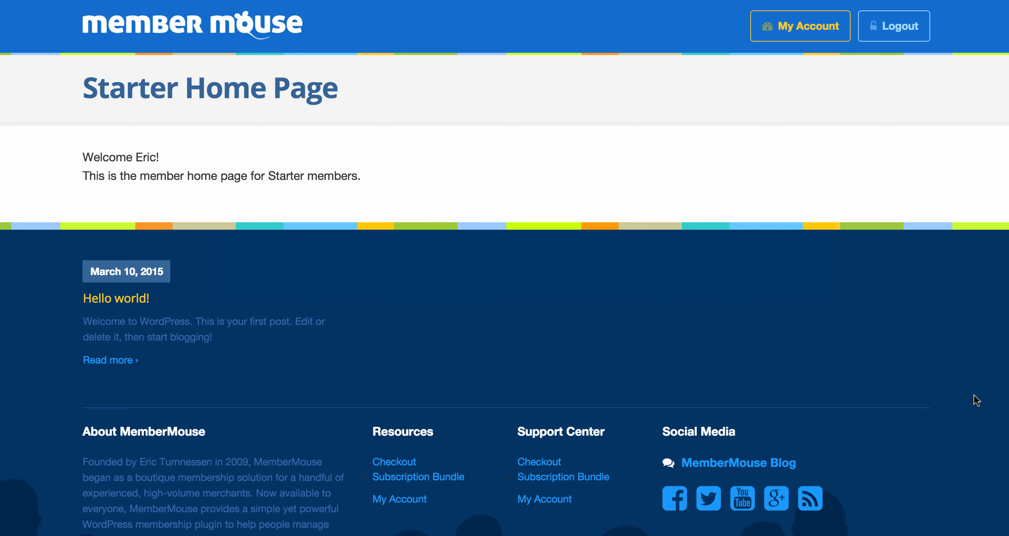
{"action": "left_click", "coordinate": [906, 26]}
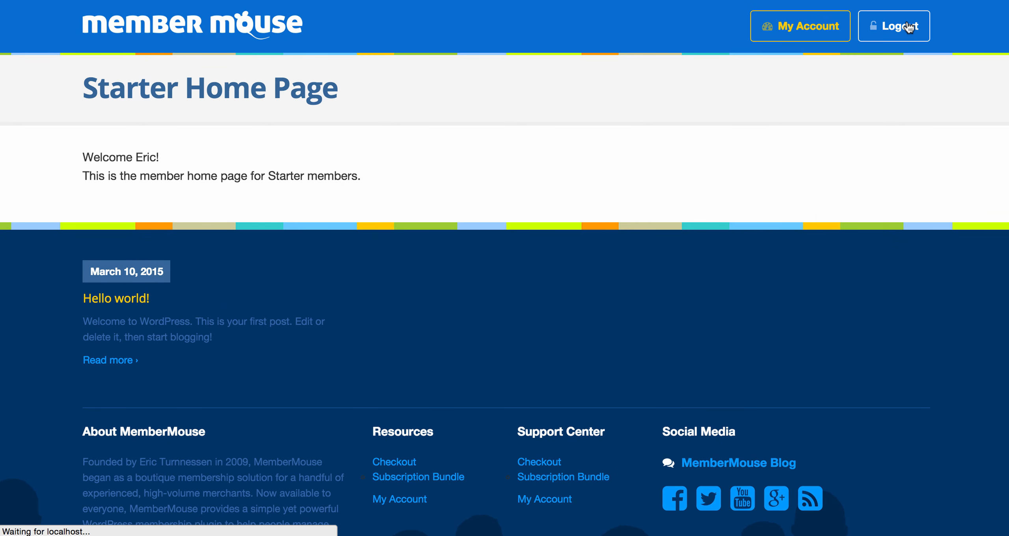
{"action": "left_click", "coordinate": [908, 27]}
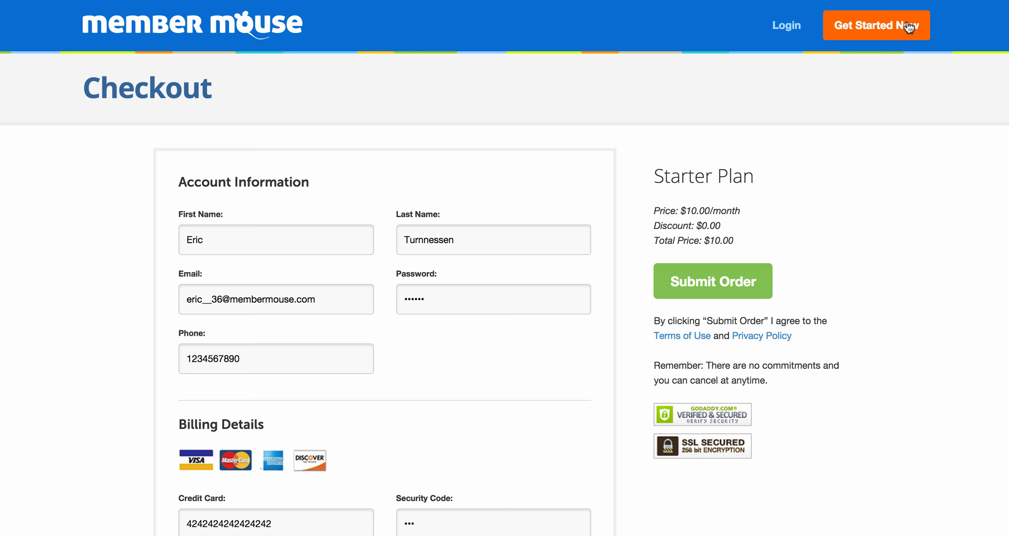
Activate the Twenty Fifteen theme in WordPress and reload the member-side checkout page
{"action": "left_click", "coordinate": [590, 272]}
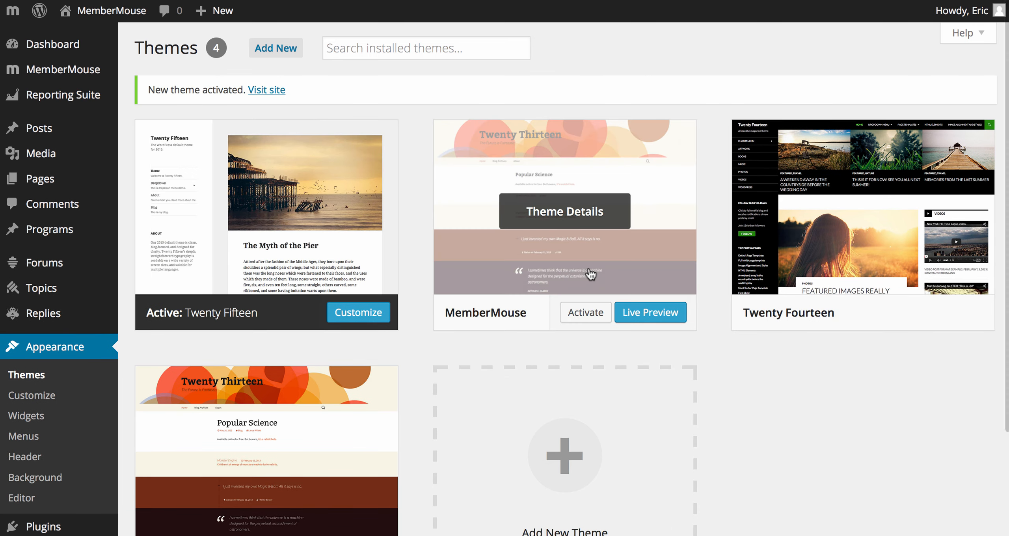
{"action": "key", "text": "super+Tab"}
{"action": "key", "text": "super+r"}
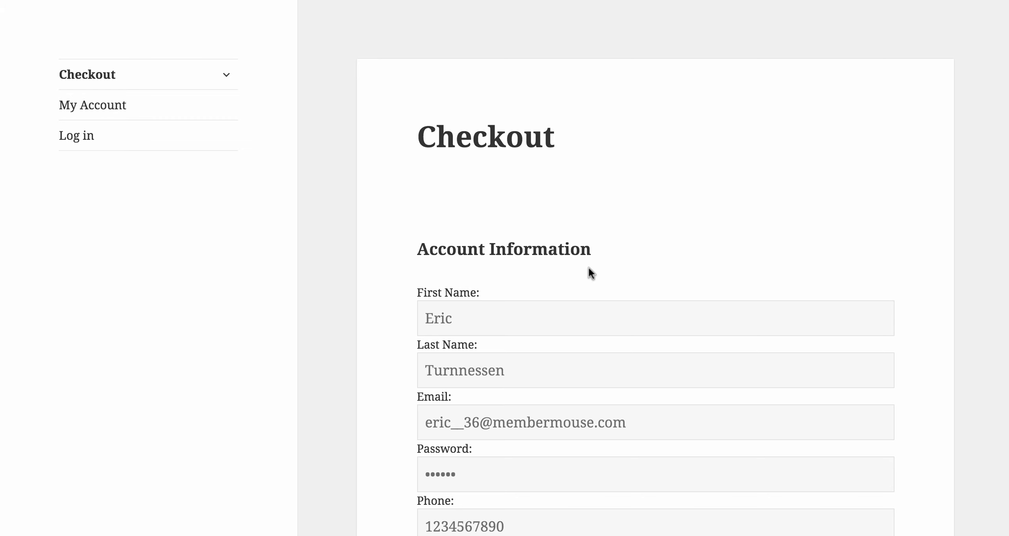
Submit the Starter Plan order from the checkout page with the prefilled account and billing details
{"action": "scroll", "coordinate": [588, 268], "scroll_direction": "down", "scroll_amount": 9}
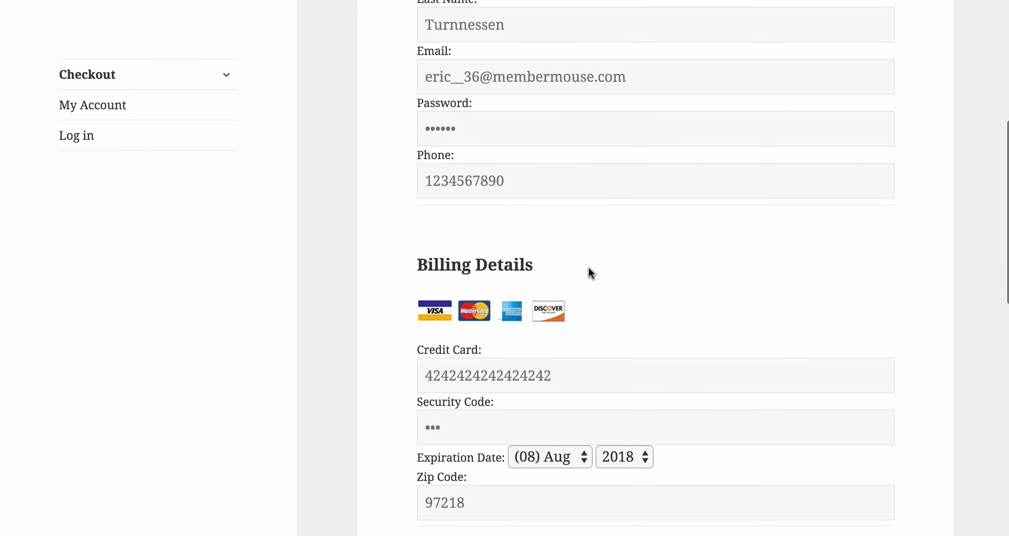
{"action": "scroll", "coordinate": [588, 268], "scroll_direction": "down", "scroll_amount": 10}
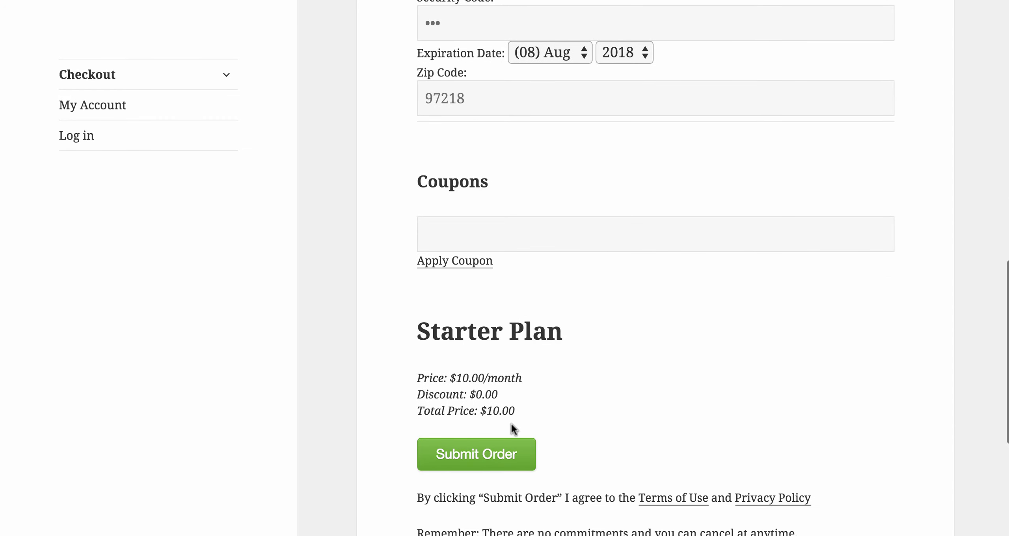
{"action": "left_click", "coordinate": [506, 455]}
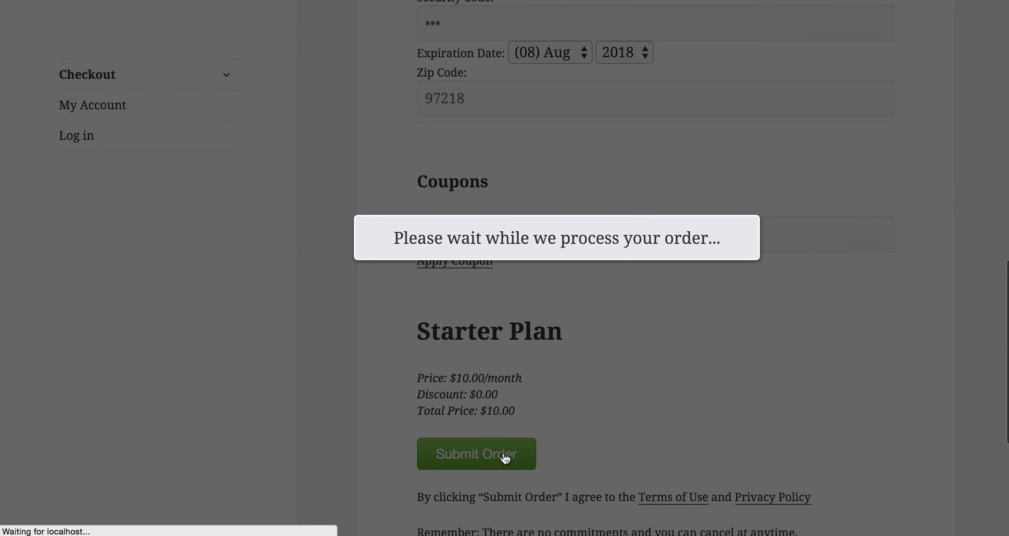